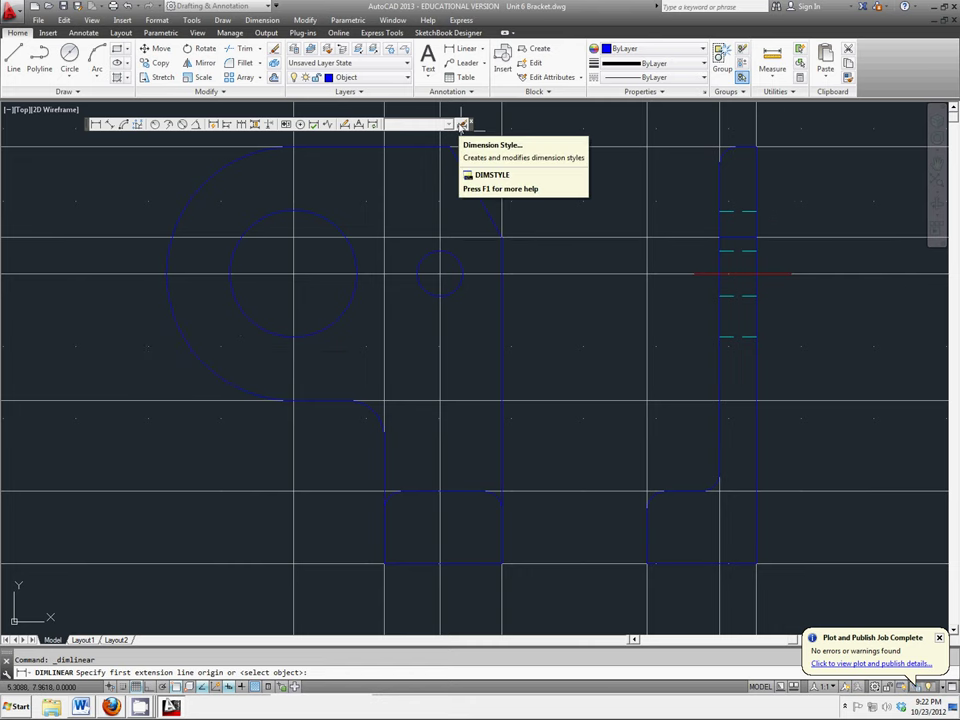
Step: Open the Dimension Style Manager from the Dimension toolbar
click(462, 124)
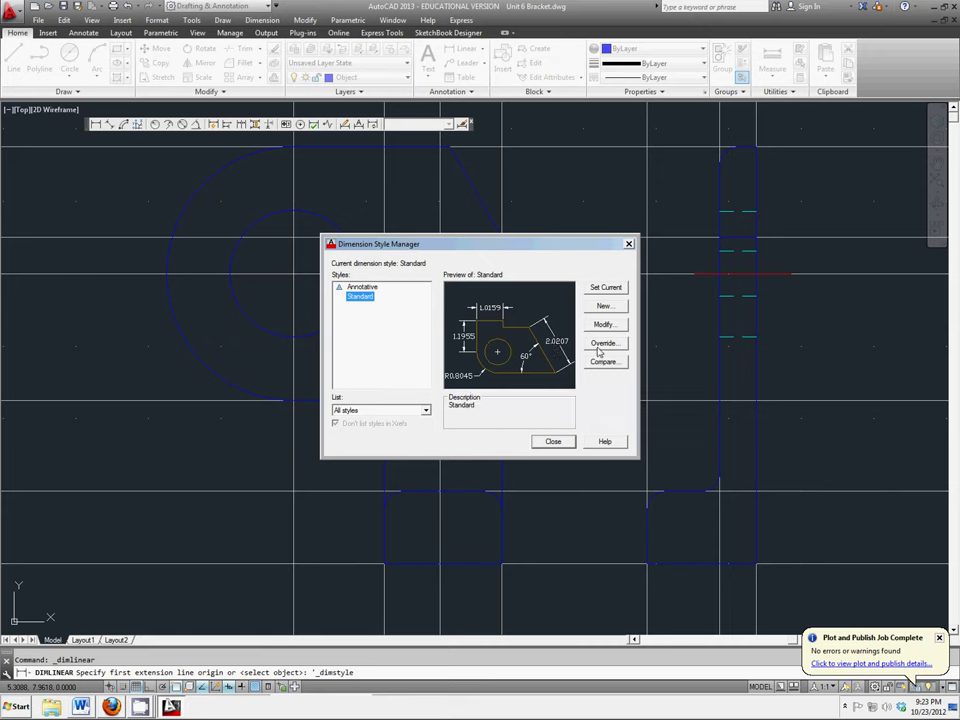
Step: Create a new dimension style named 'Mechanical' that starts from Standard
click(603, 306)
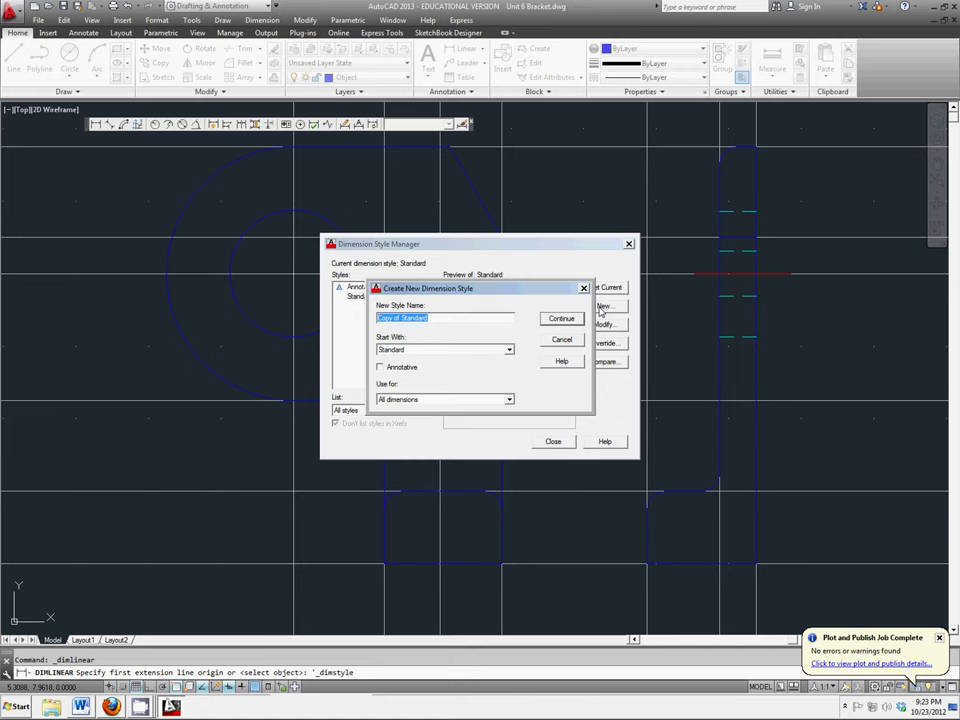
text(Mechanical)
click(562, 318)
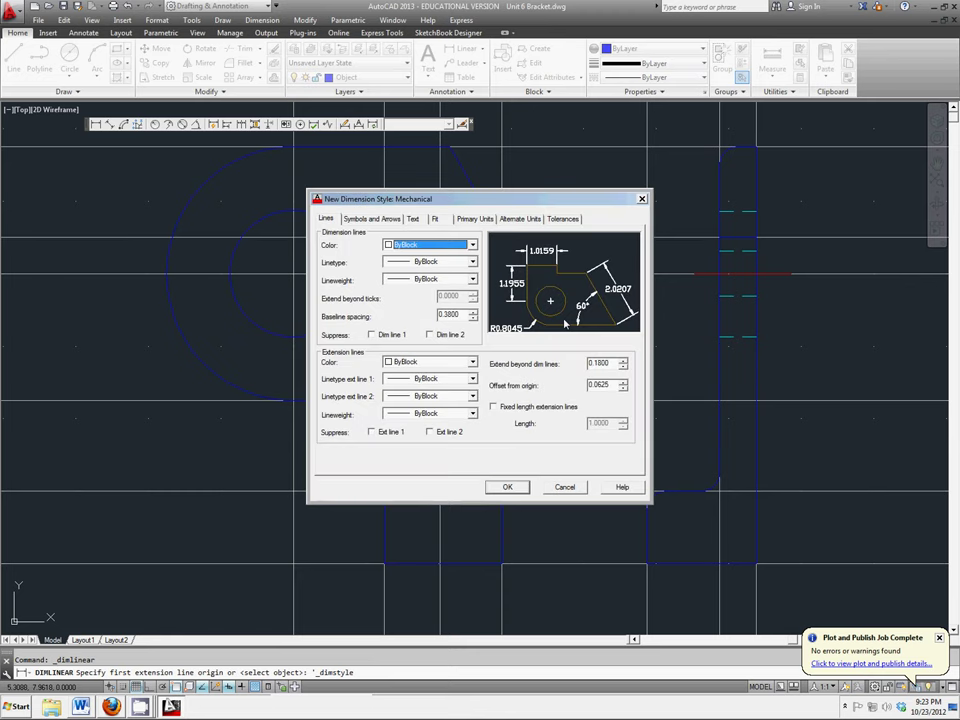
Step: Set the Mechanical style's primary unit format to Fractional
click(475, 219)
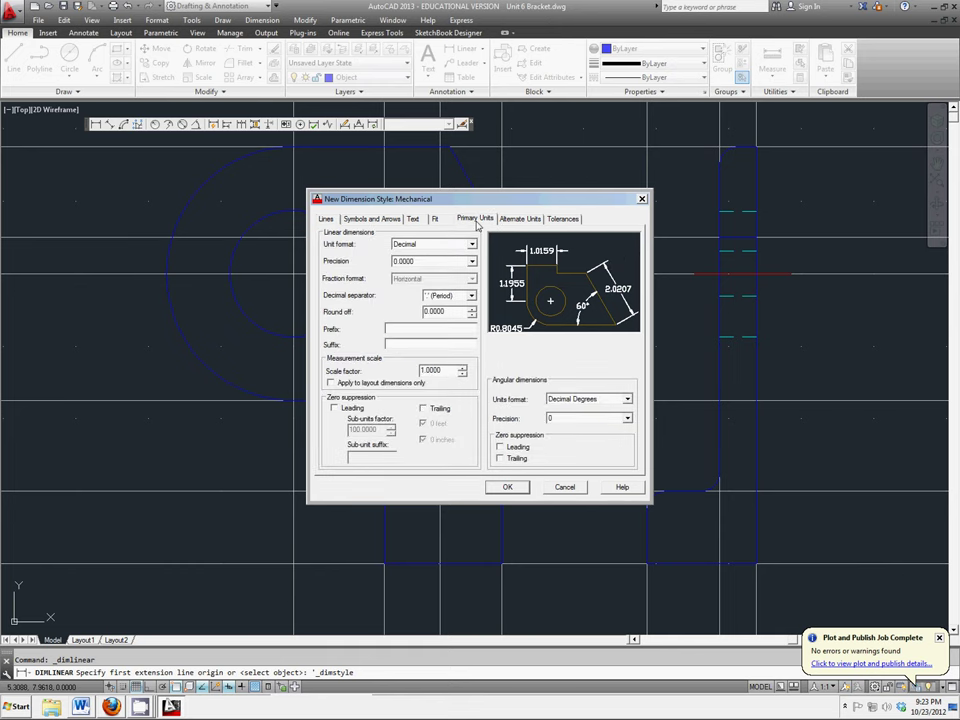
click(466, 244)
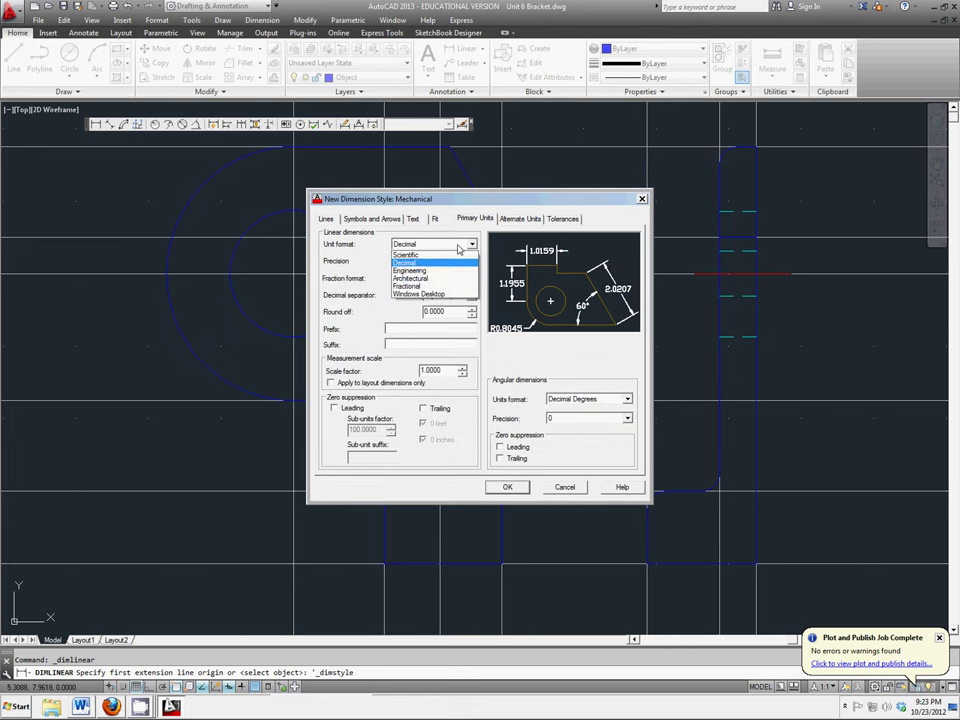
click(447, 286)
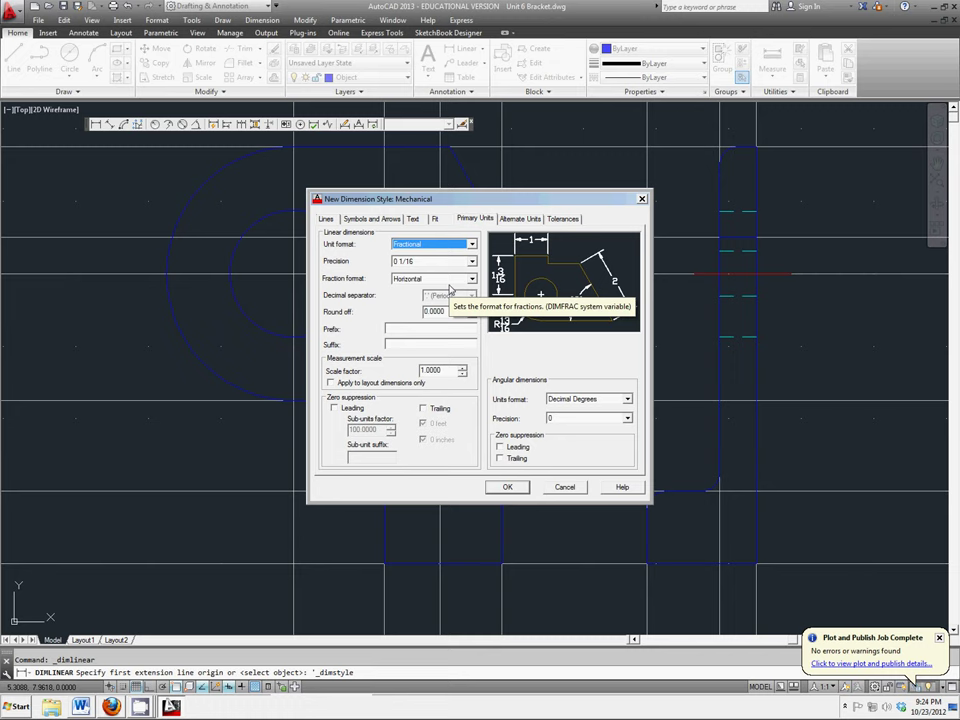
click(472, 245)
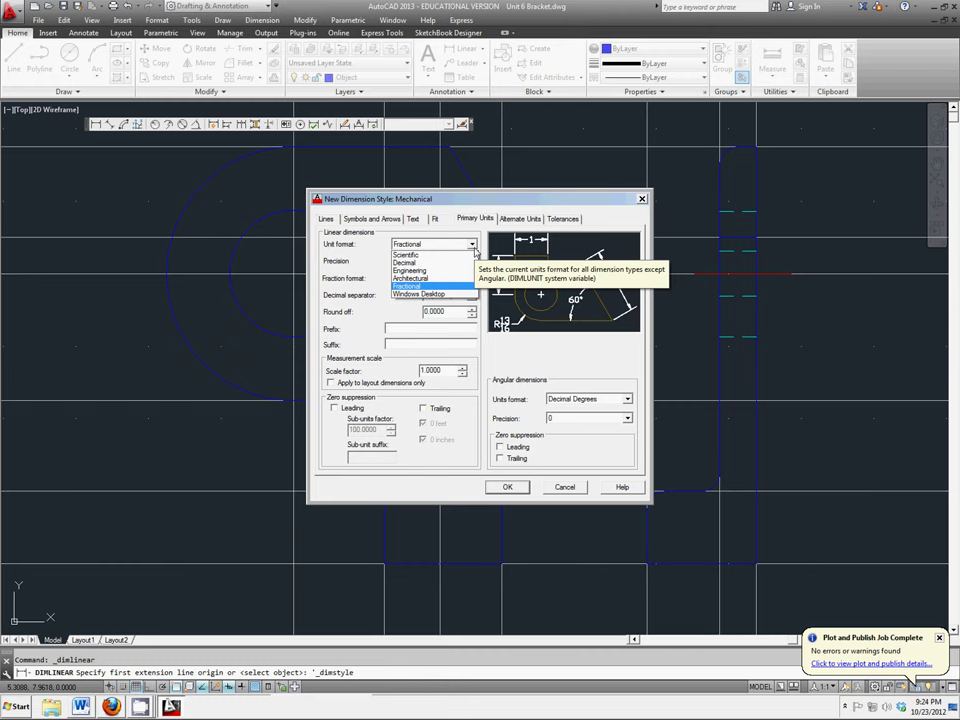
click(474, 246)
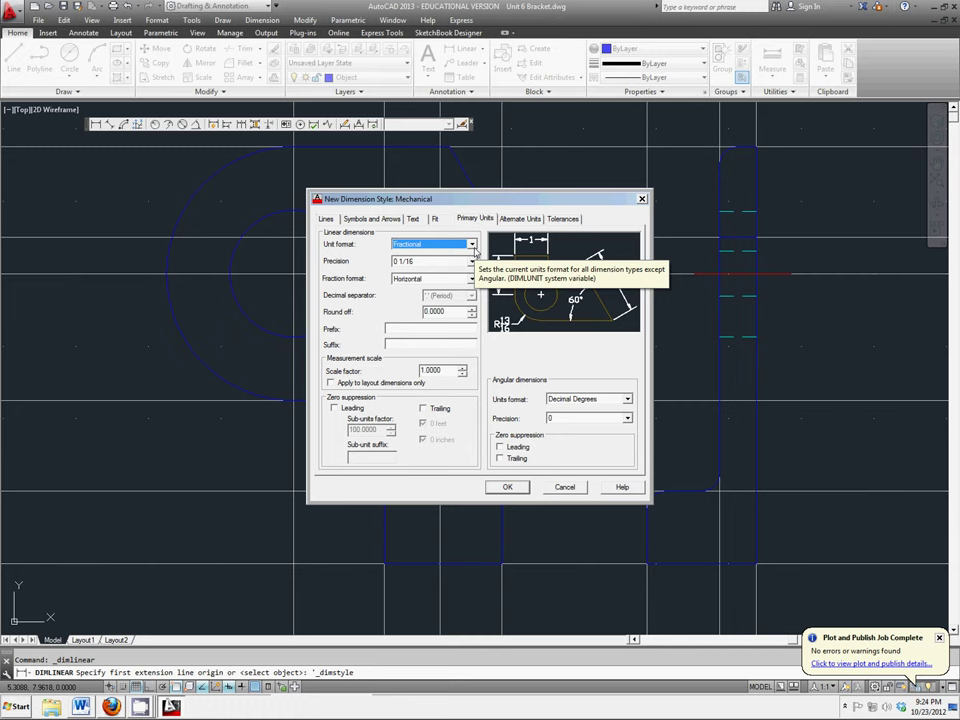
Step: Display the Fit settings, leaving the overall dimension scale at 1.0000
click(435, 219)
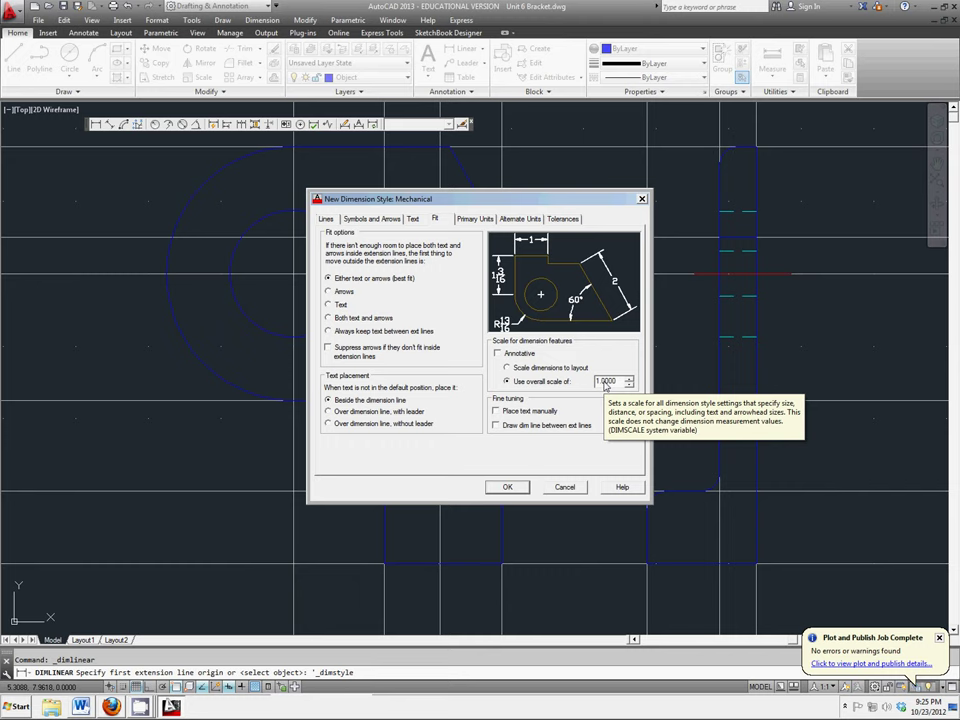
Step: Enter a dimension text height of .125 on the Text tab
click(412, 219)
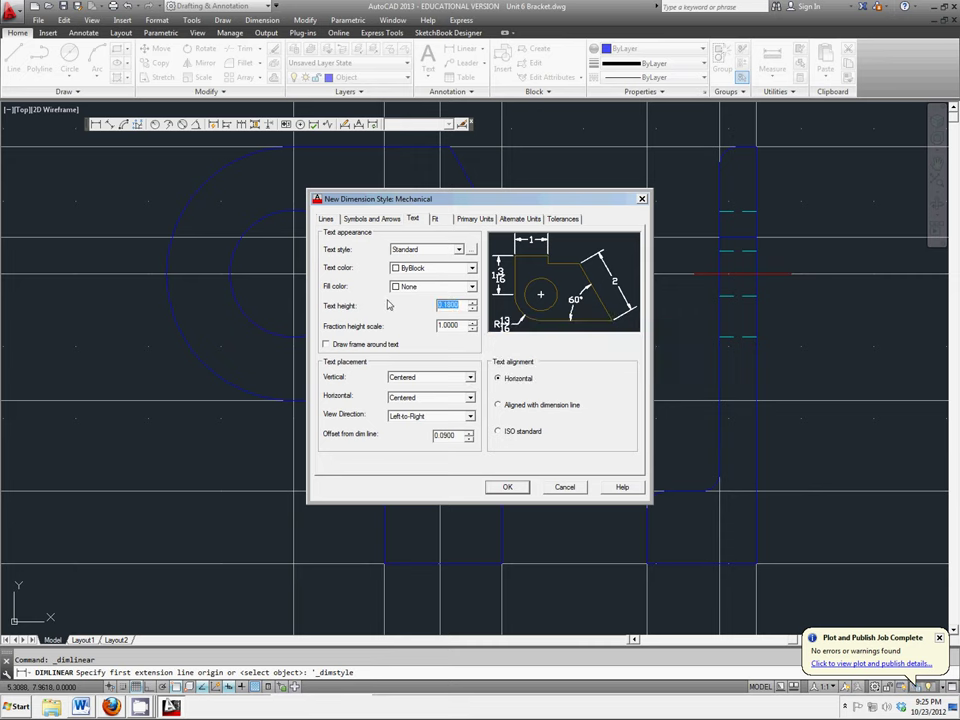
text(.125)
Step: Set the extension lines' Extend beyond dim lines value to 0.125
click(328, 219)
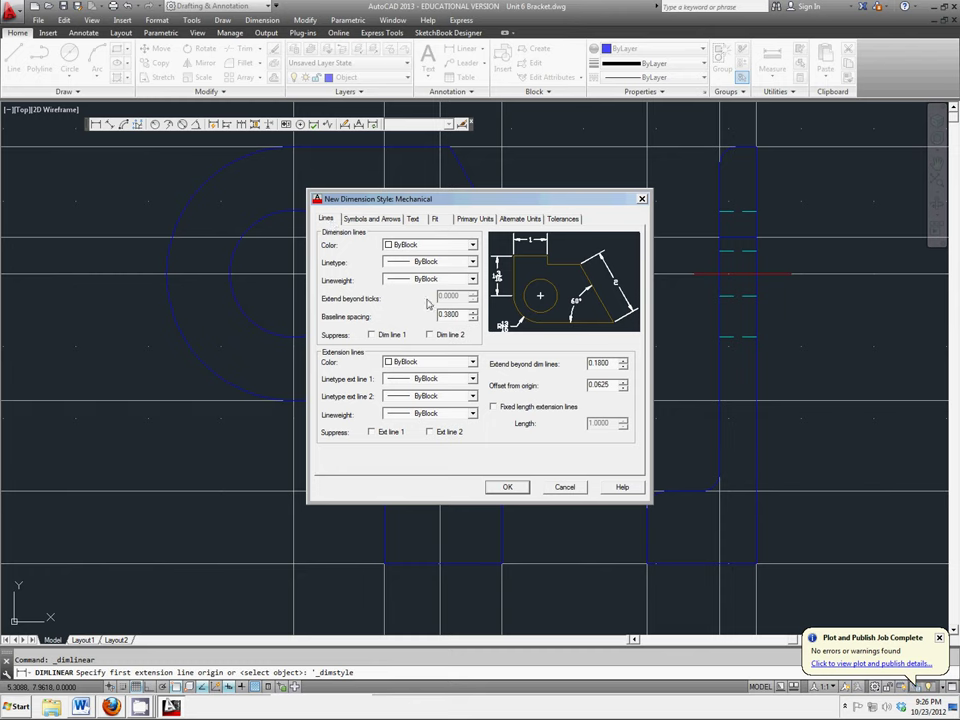
click(624, 369)
click(623, 364)
double_click(603, 364)
text(0.125)
Step: Set Arrow size and Center mark size both to 0.125 under Symbols and Arrows
click(391, 222)
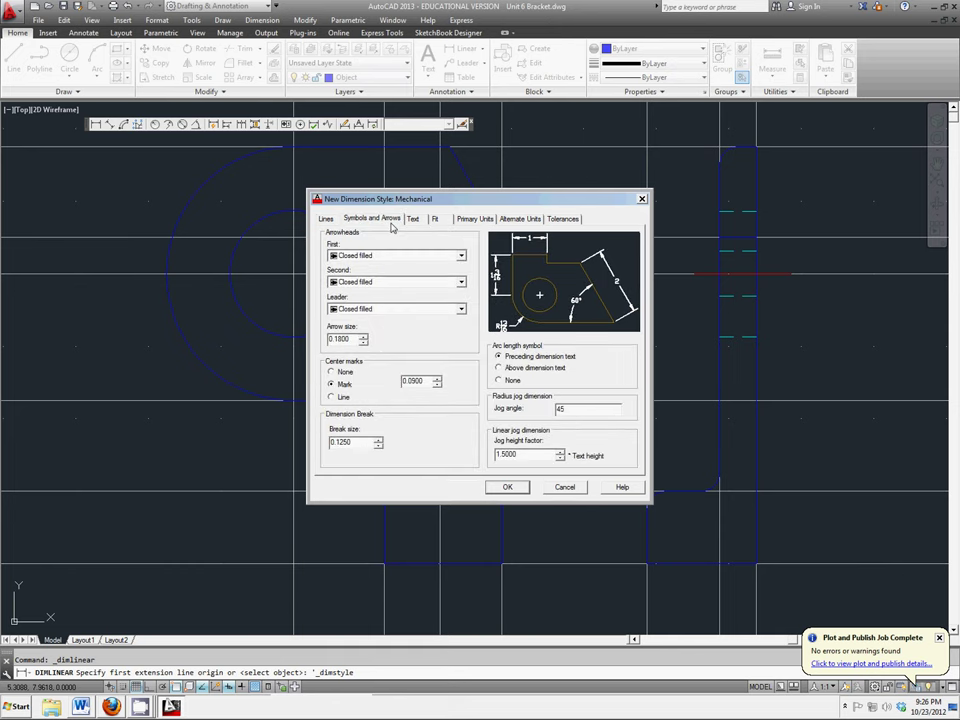
click(345, 340)
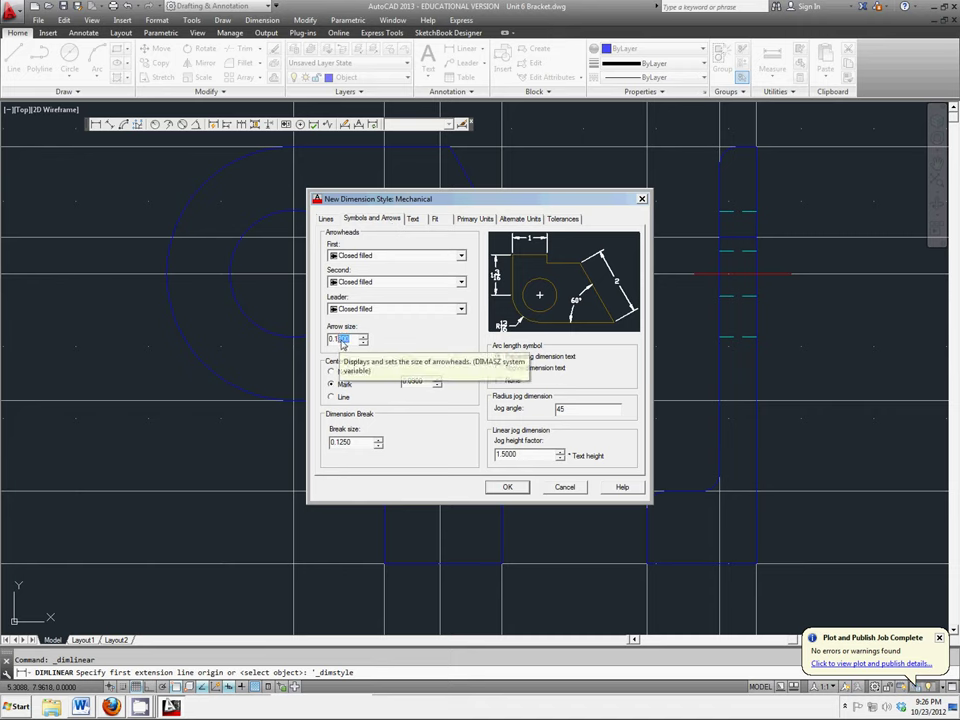
key(shift+Left)
key(shift+Left)
key(shift+Left)
text(25)
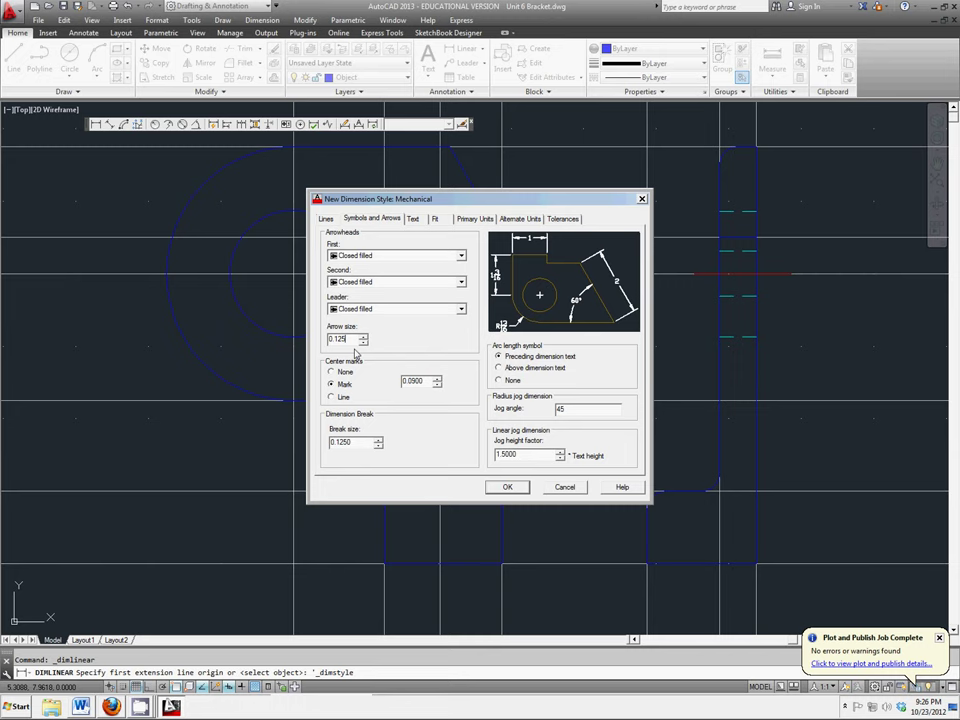
click(421, 384)
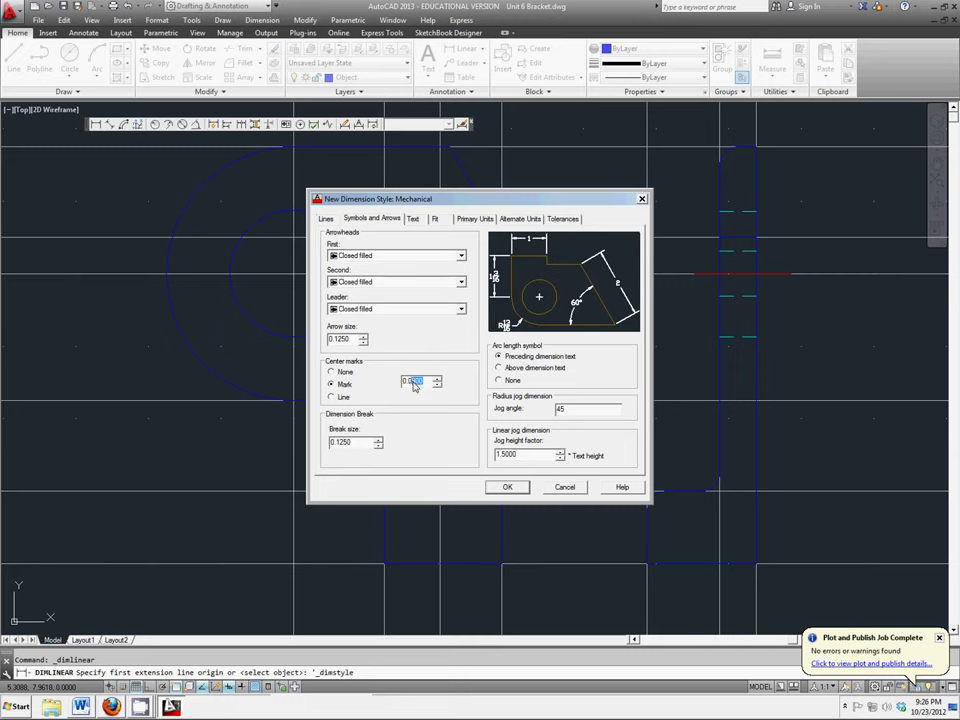
key(shift+Left)
key(shift+Left)
key(shift+Left)
key(shift+Left)
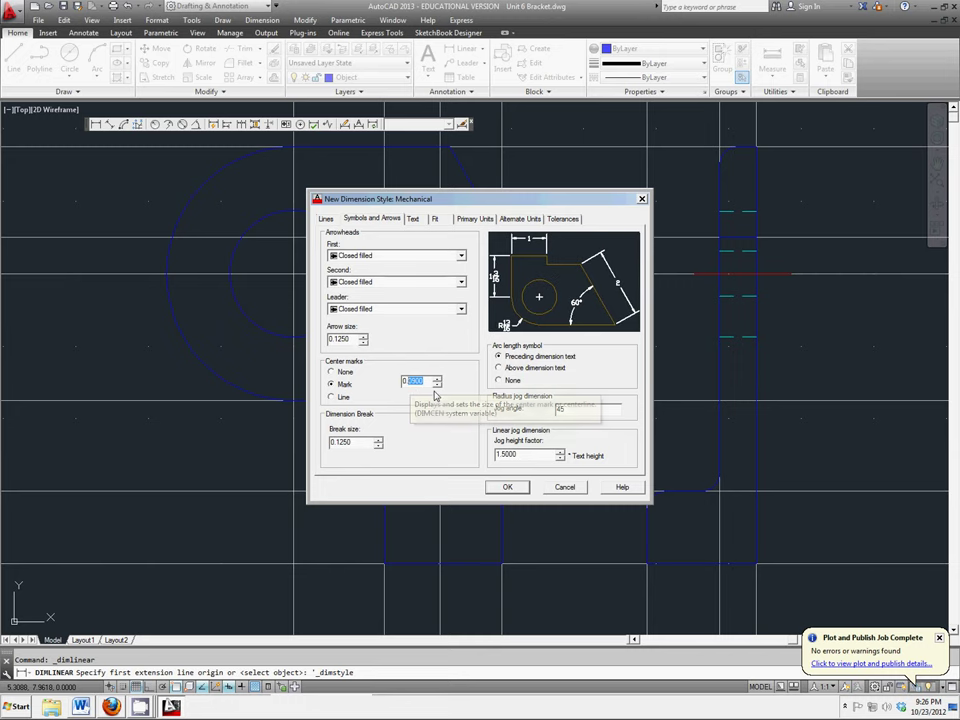
text(125)
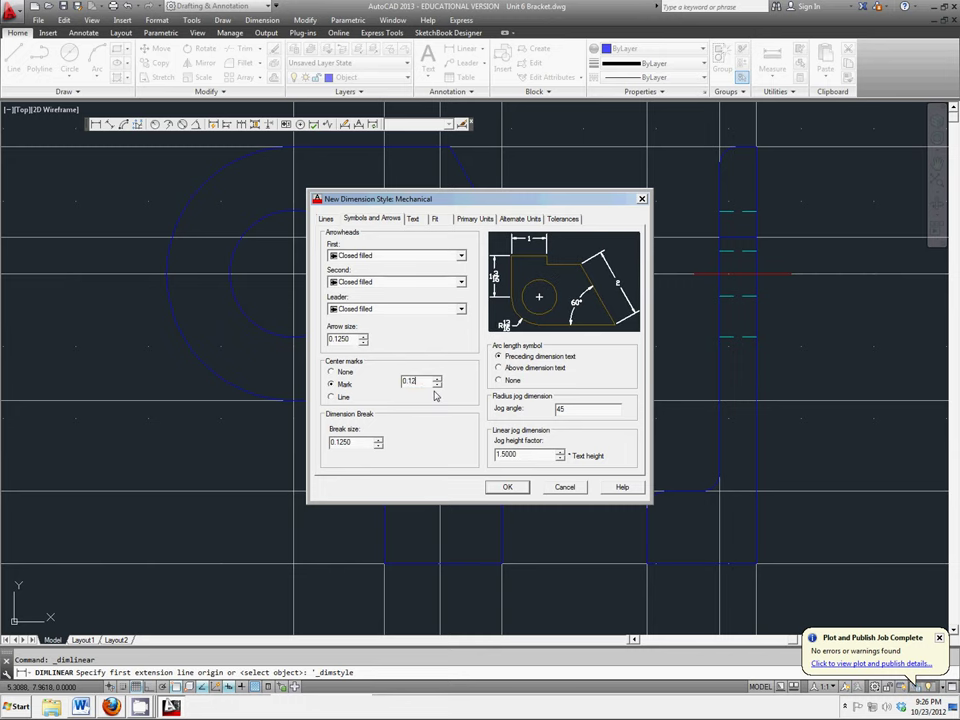
click(342, 339)
Step: Accept the Mechanical style settings and return to the Dimension Style Manager
click(507, 486)
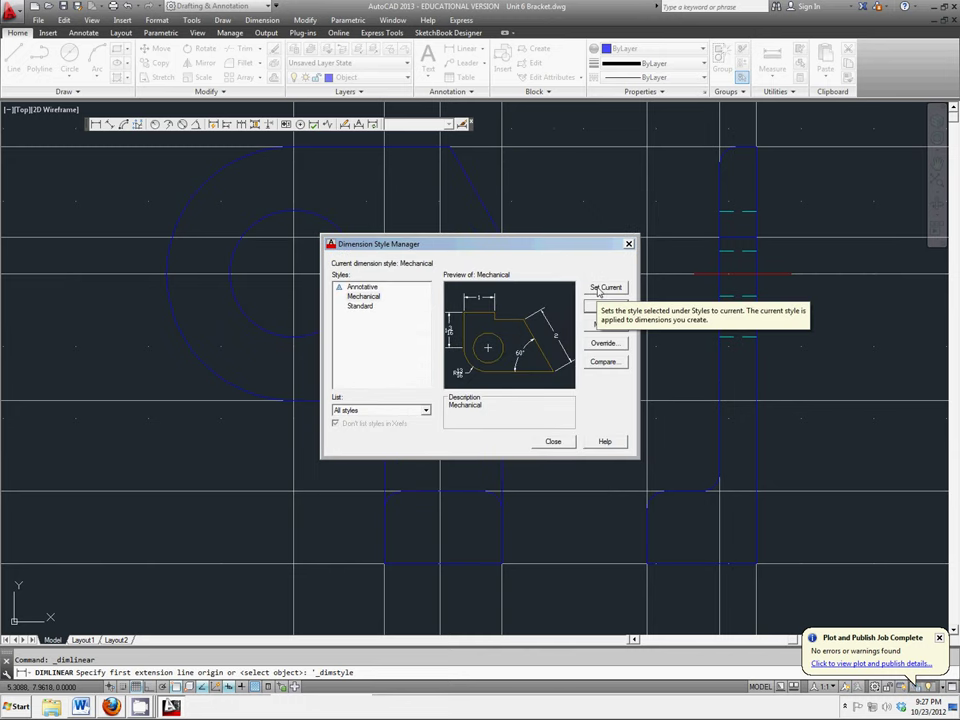